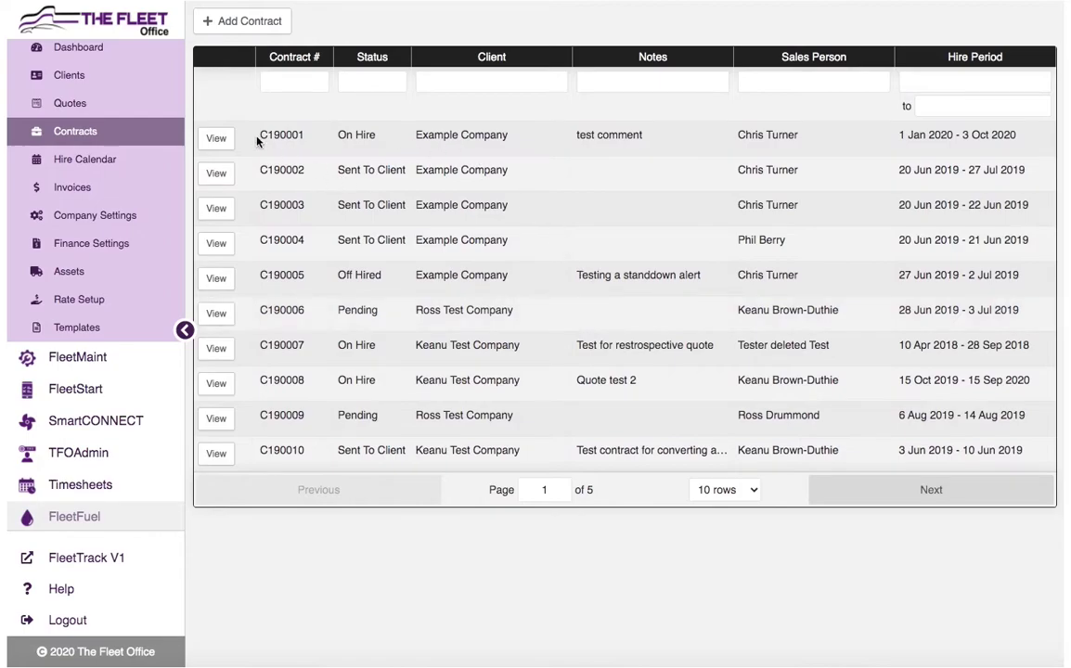
Filter the contracts by client "Testing co" and open the stand downs of Testing Co's contract
click(449, 84)
text(Testing co)
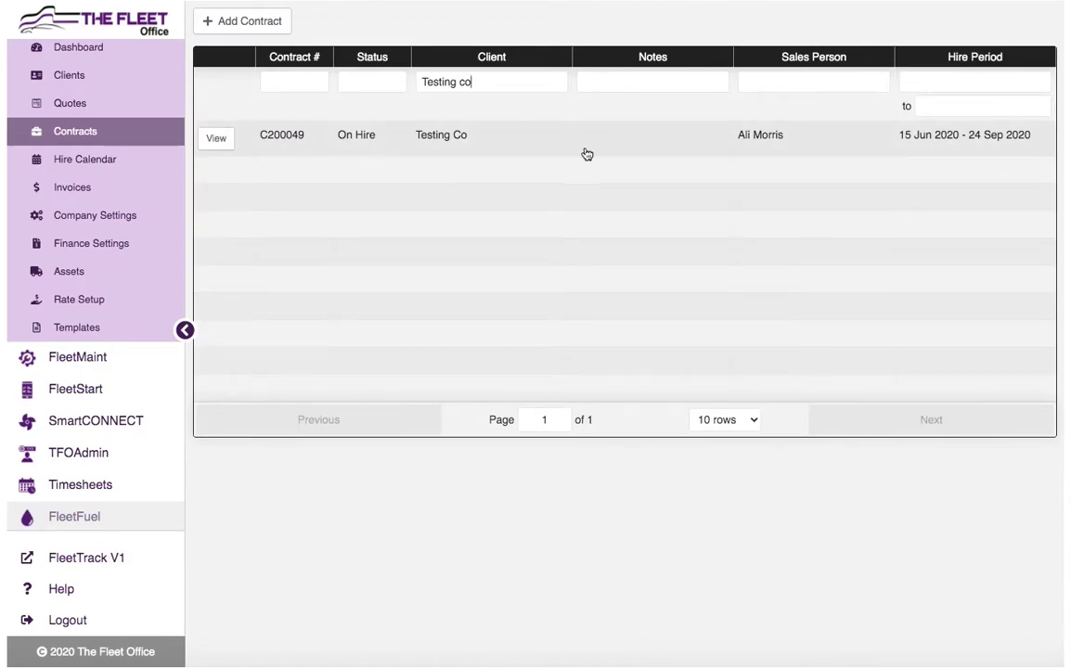
click(282, 139)
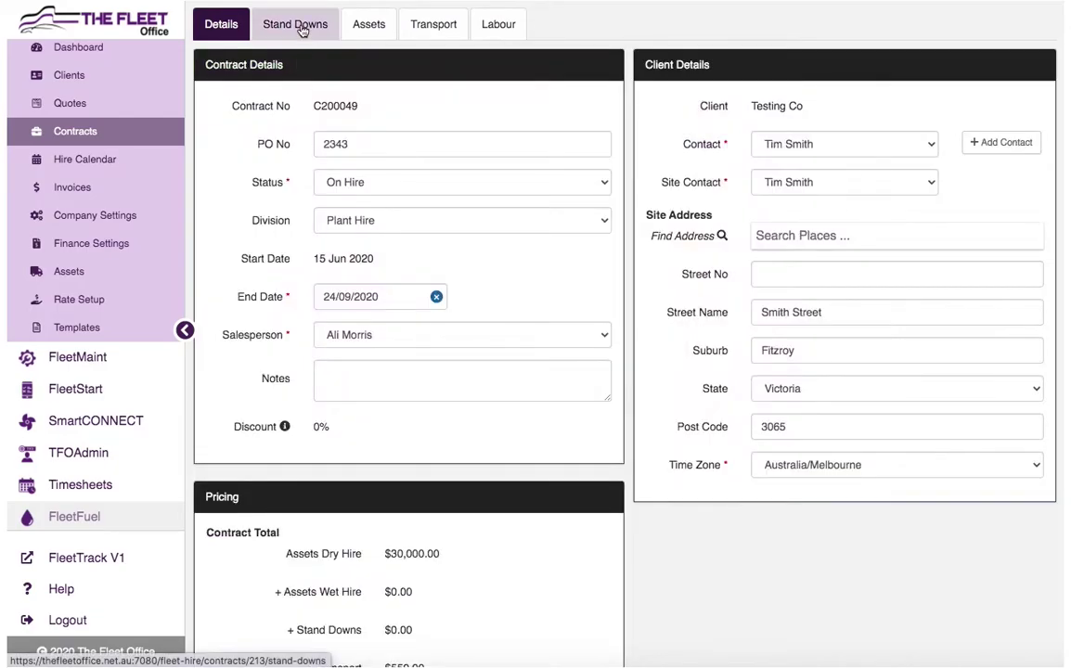
click(302, 31)
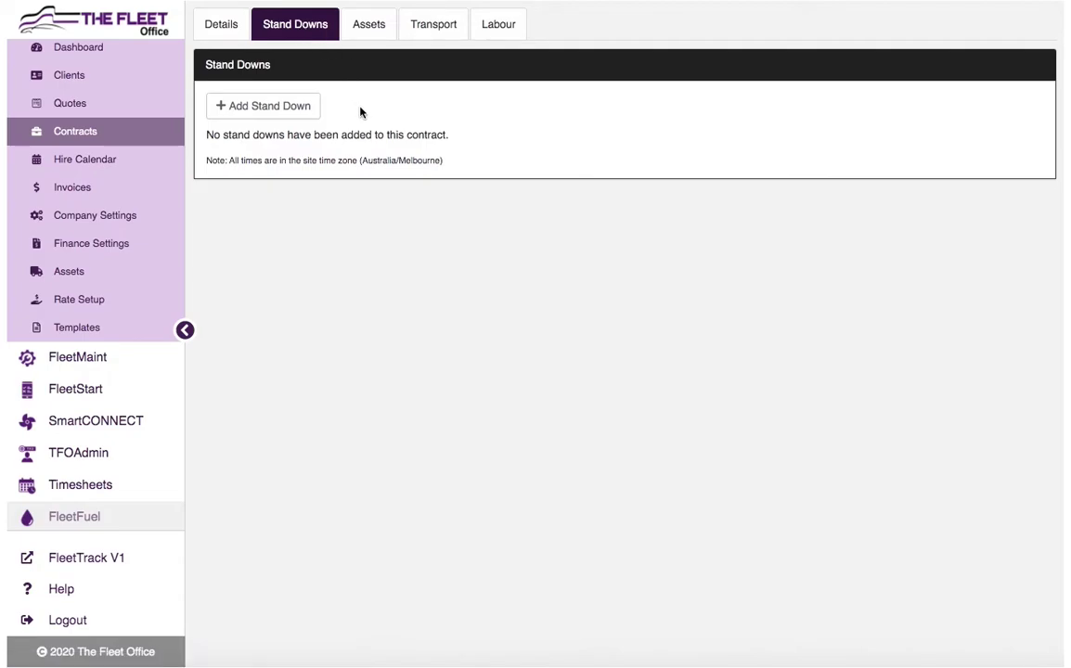
Start a new stand down for the dump truck running from 19 Jun 2020 02:00 to 19 Jun 2020 23:00
click(270, 107)
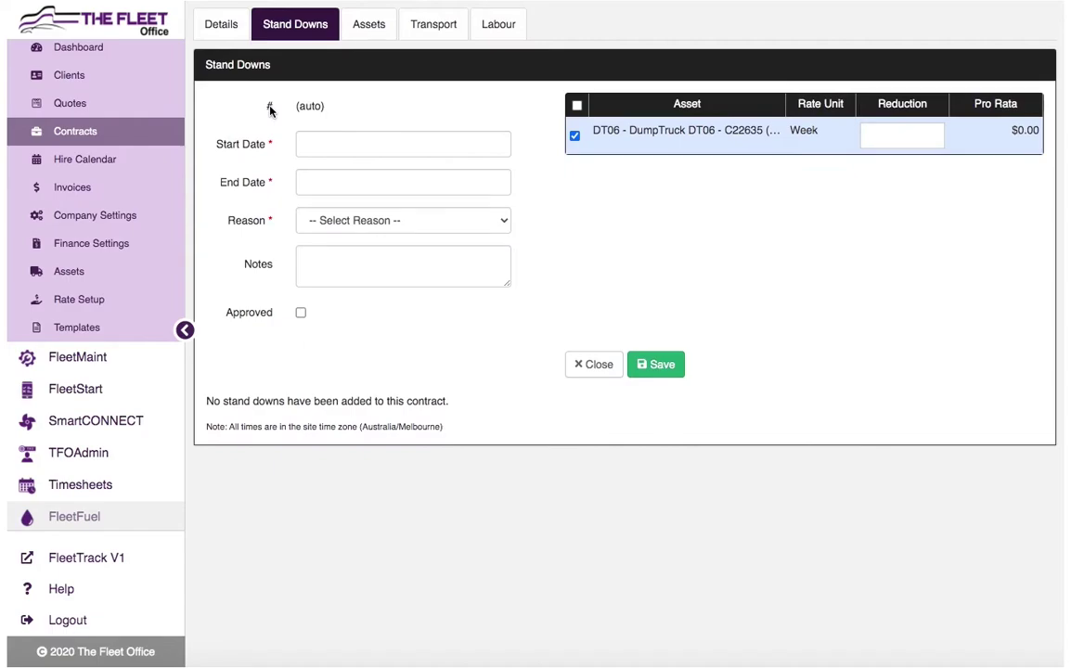
click(327, 141)
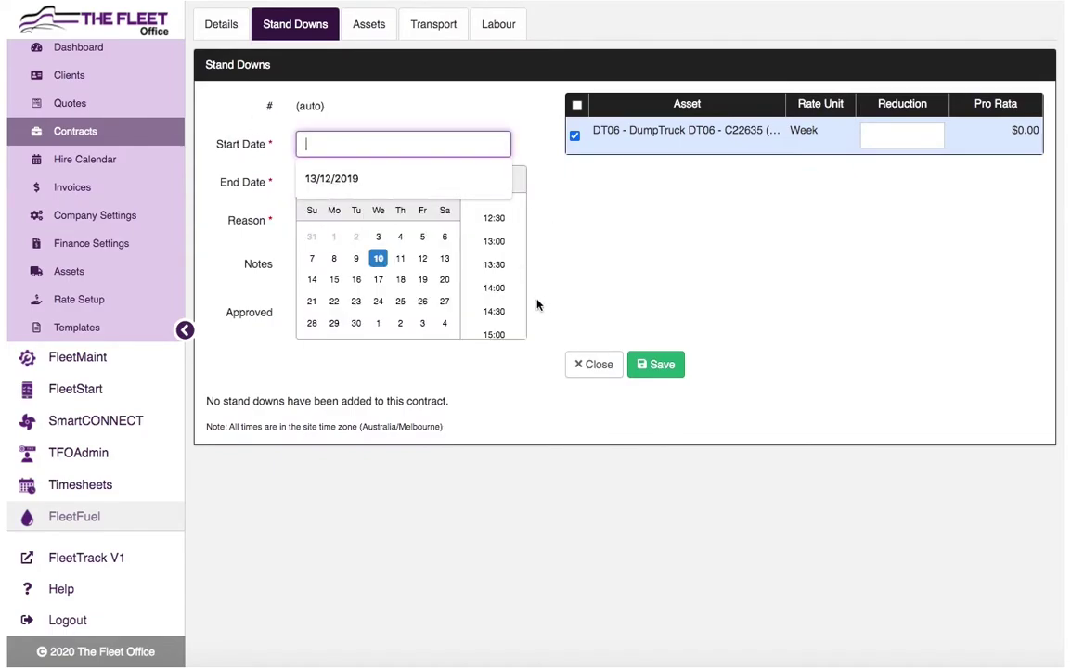
click(424, 283)
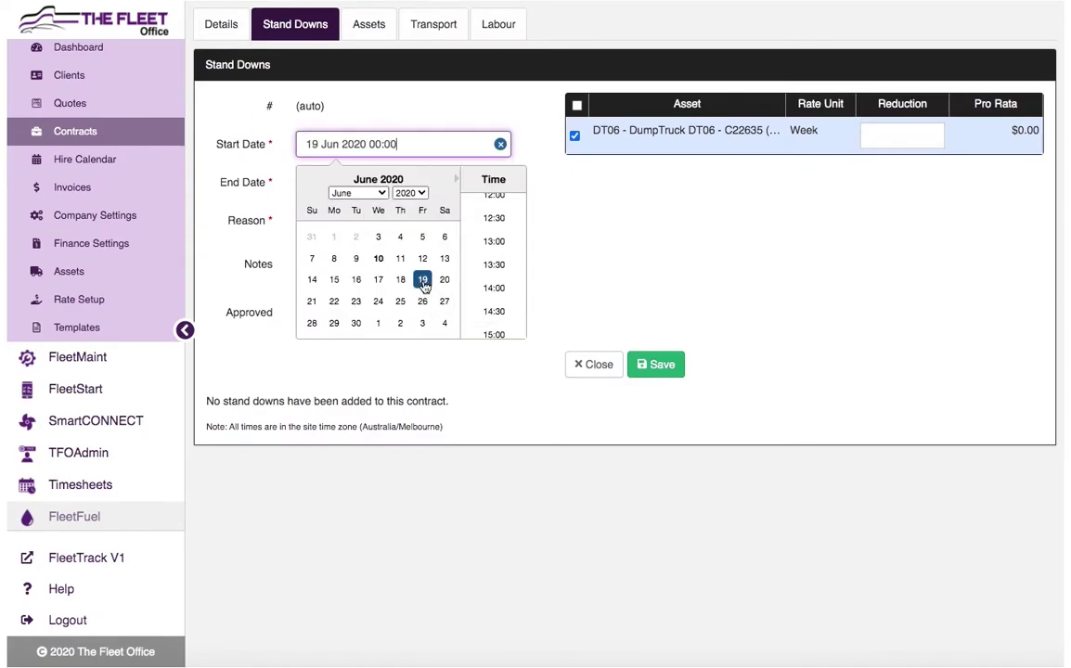
scroll(501, 221, up, 10)
click(498, 218)
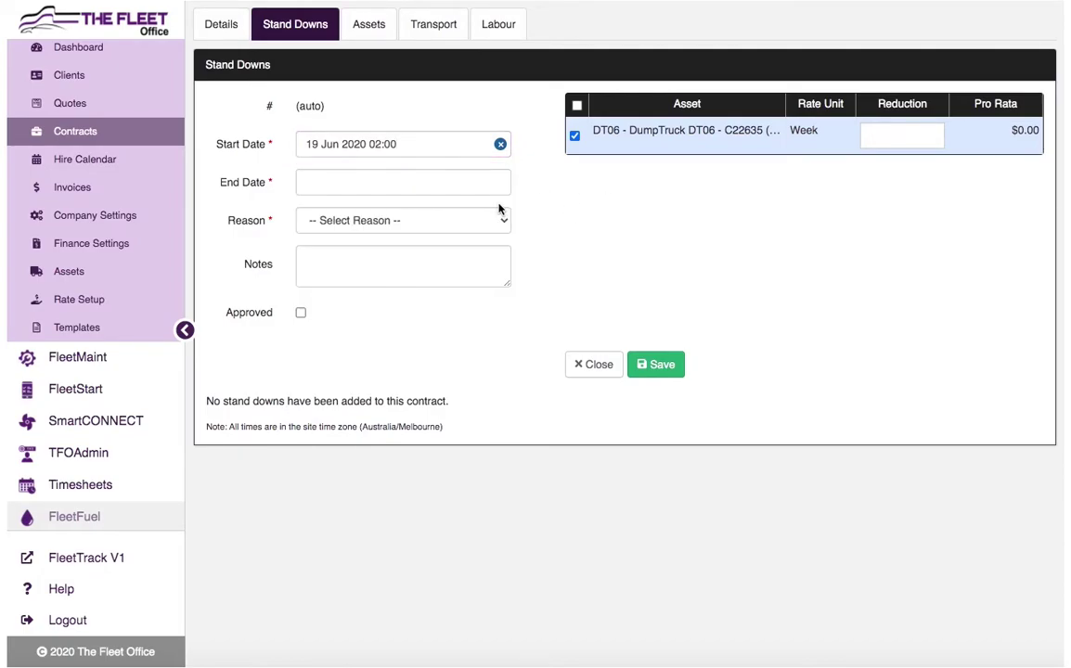
click(431, 183)
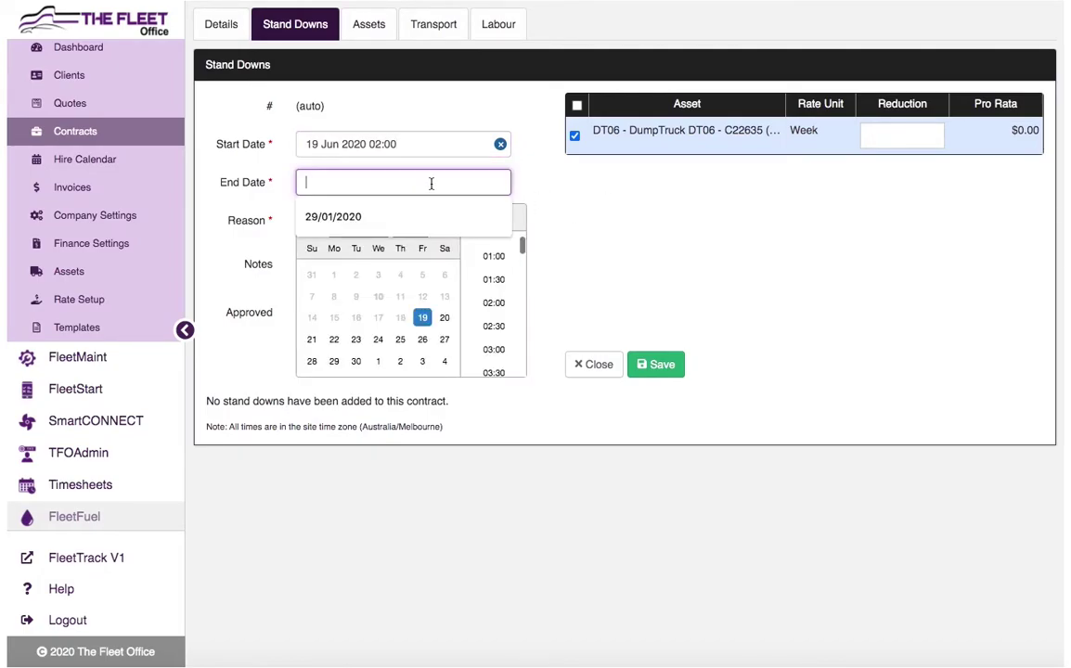
click(422, 317)
scroll(487, 323, down, 15)
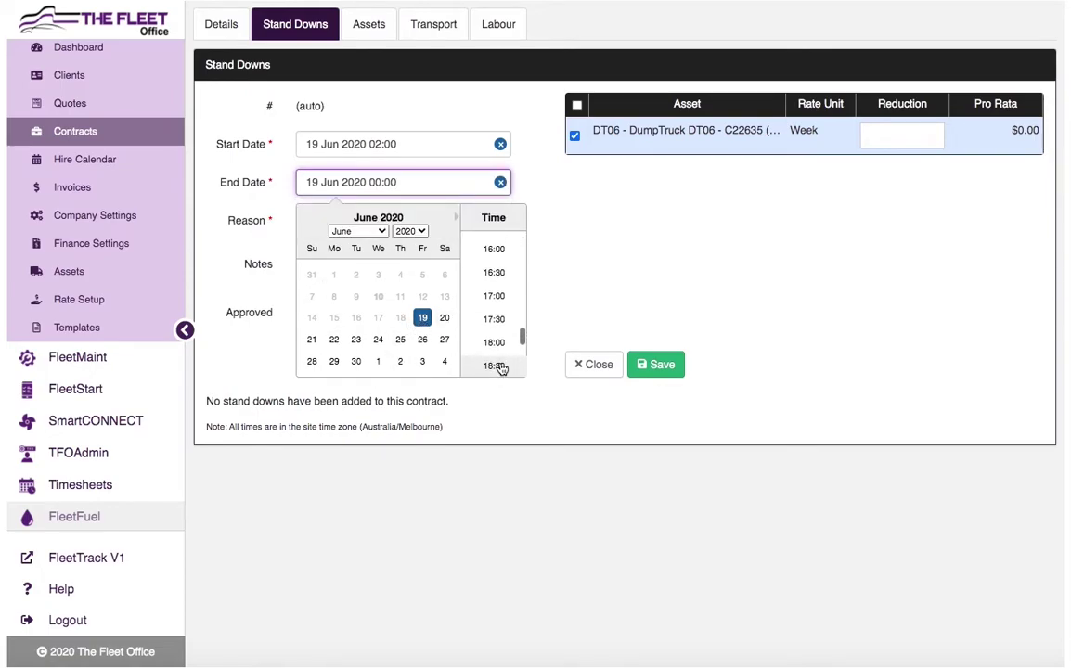
click(495, 341)
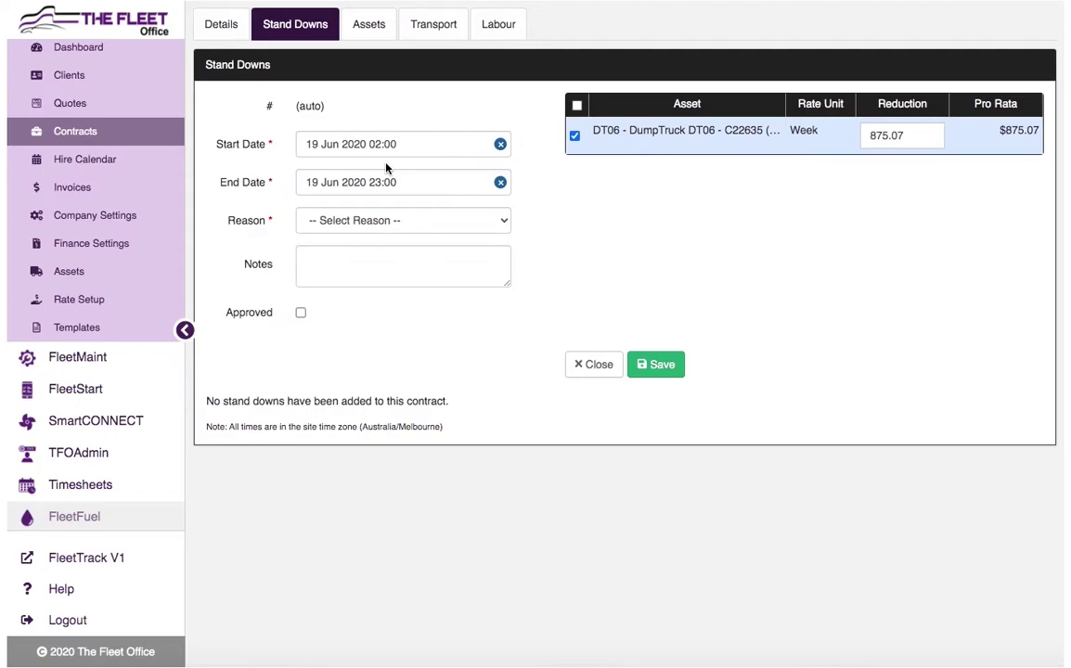
Give the stand down the reason Weather and a note that the contact called, mark it approved and save it
click(398, 221)
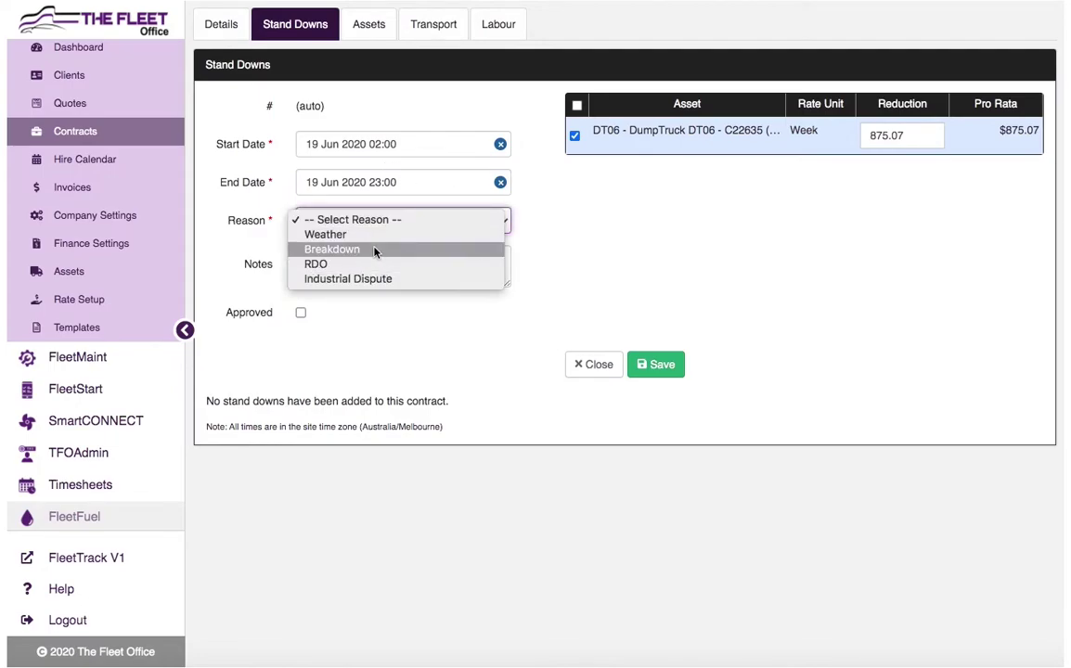
click(387, 238)
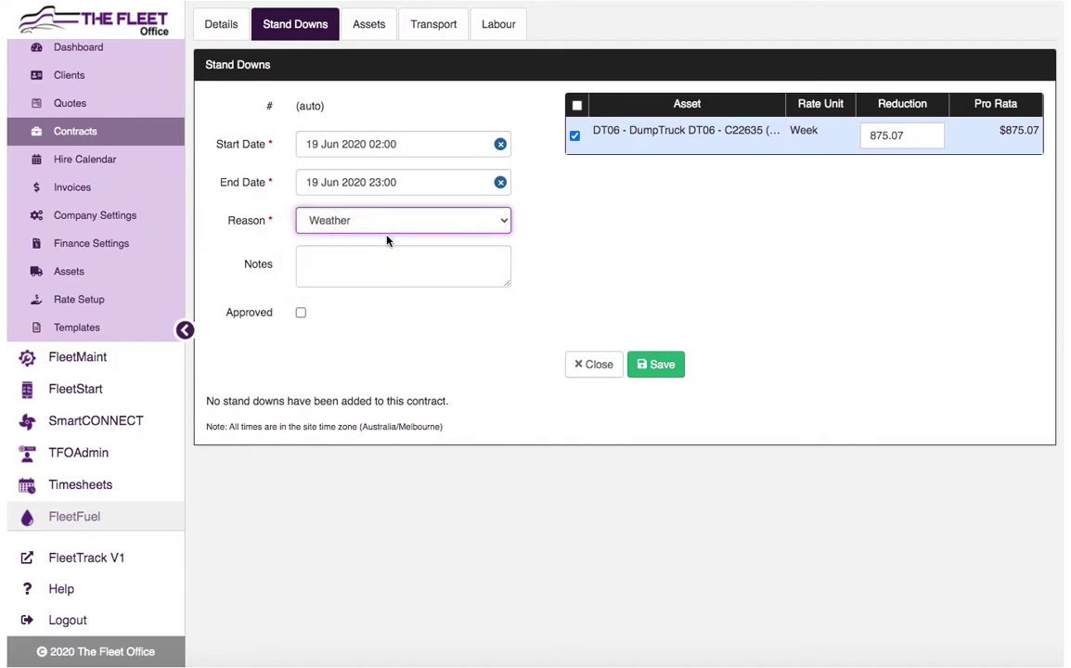
click(384, 264)
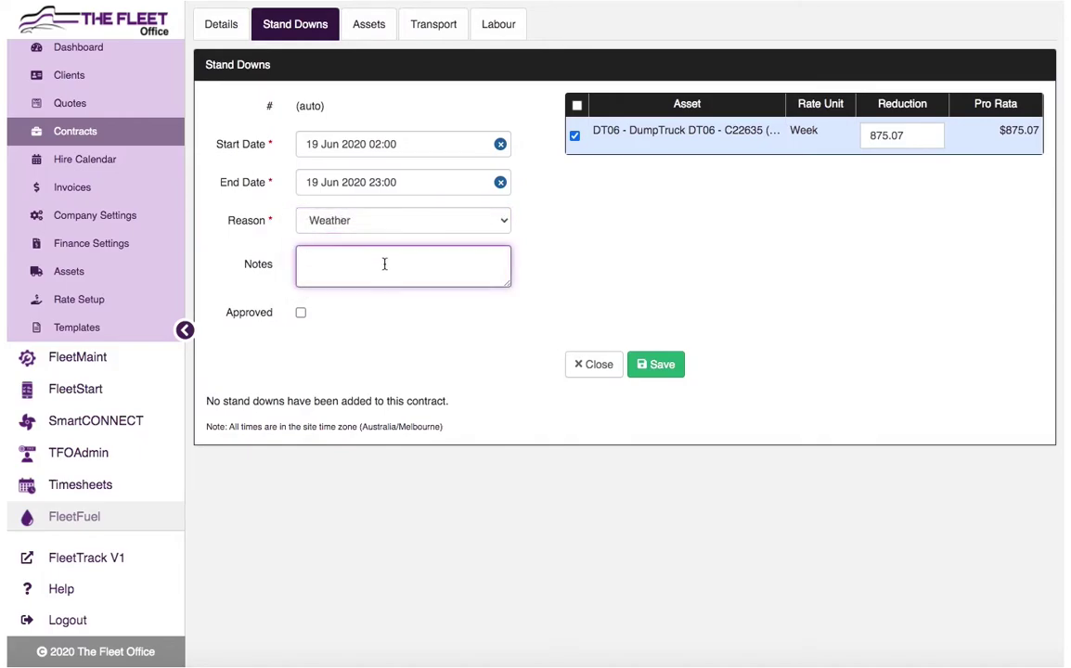
text(Tim called)
click(301, 313)
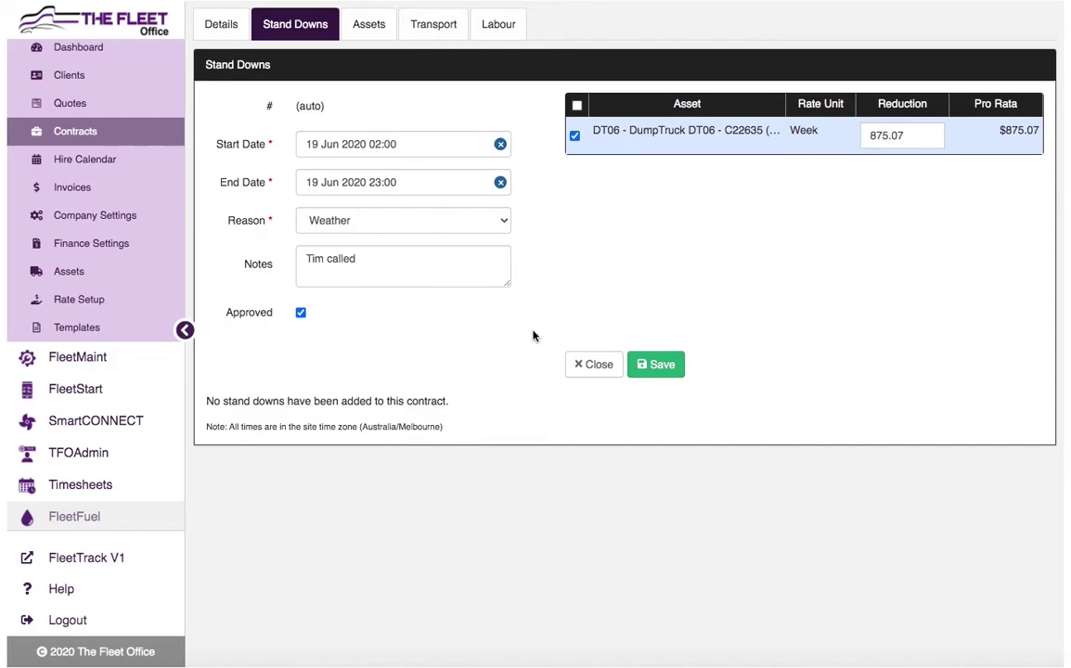
click(651, 365)
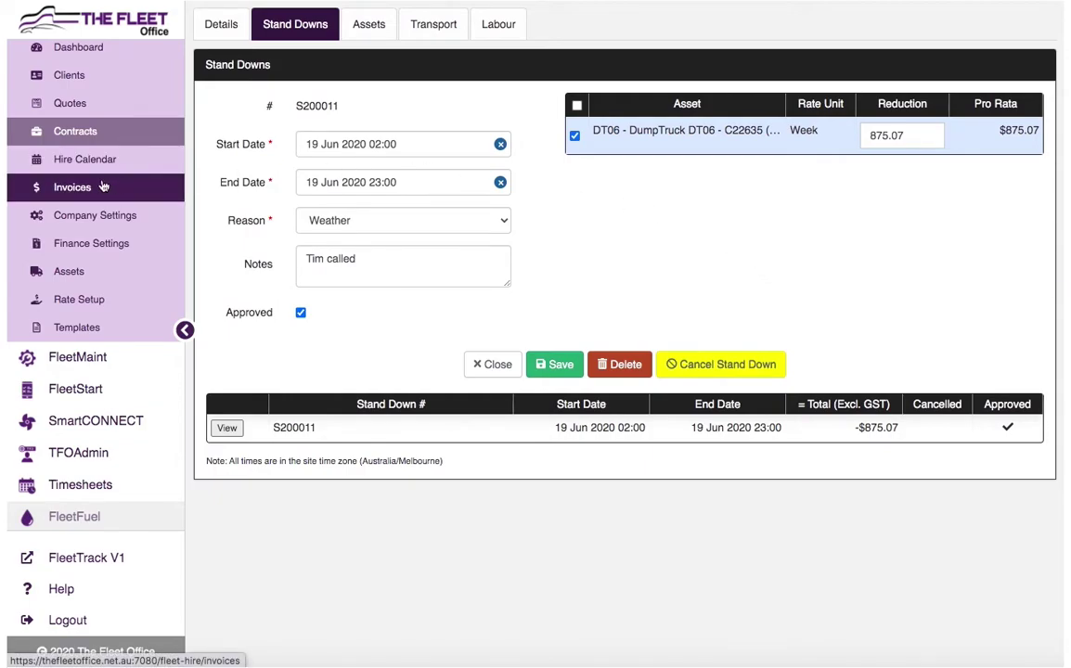
click(557, 364)
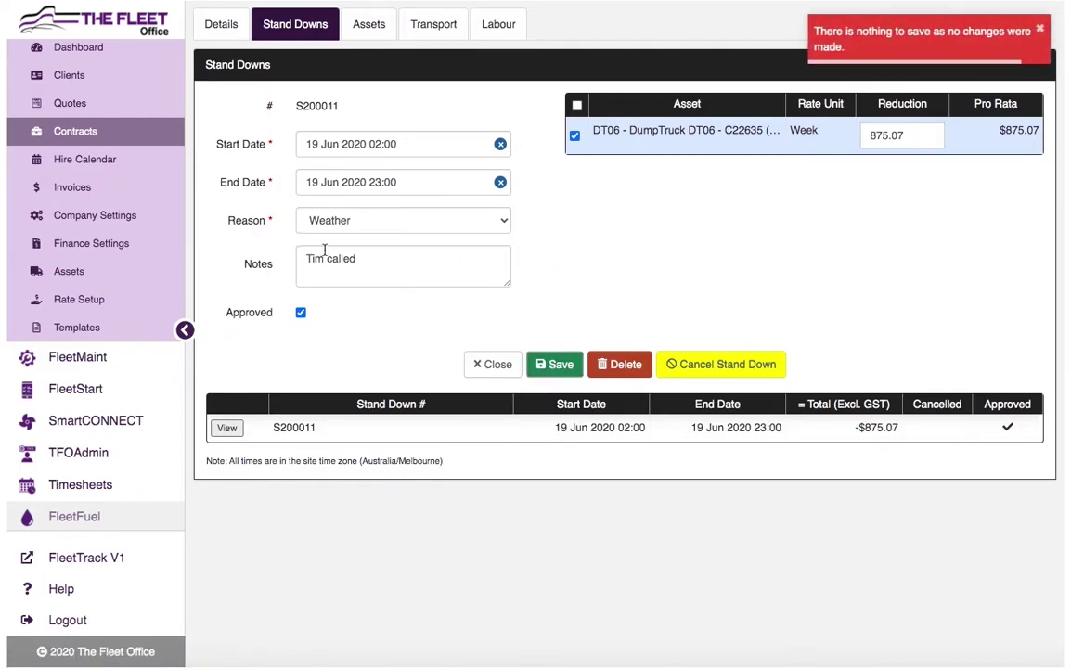
Start a new invoice for the client Testing Co and link it to that client's contract
click(80, 188)
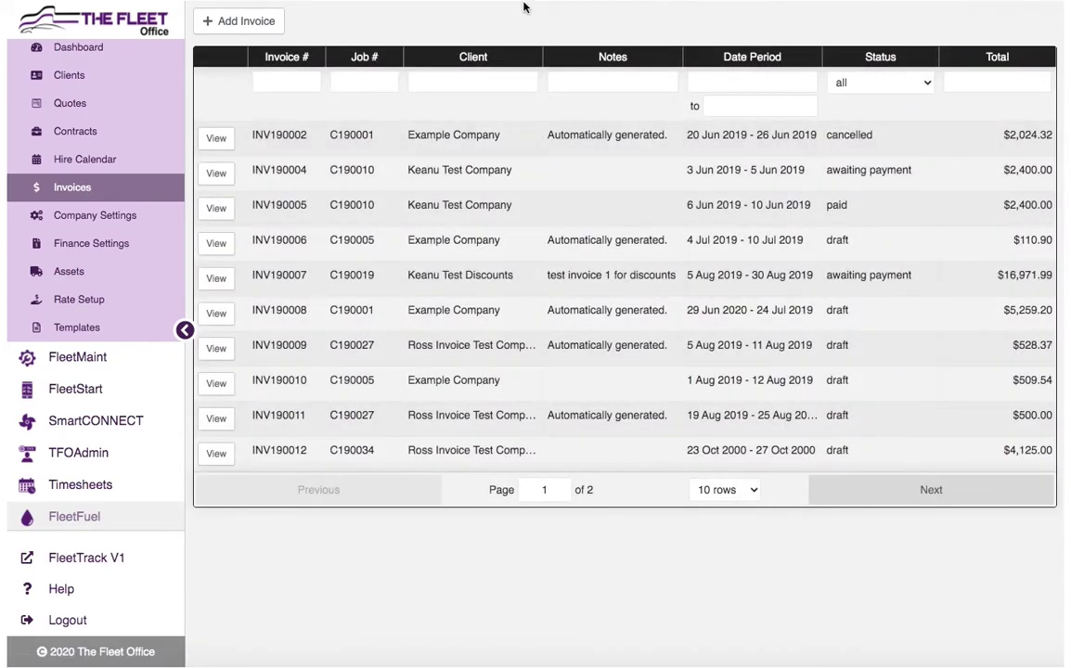
click(239, 26)
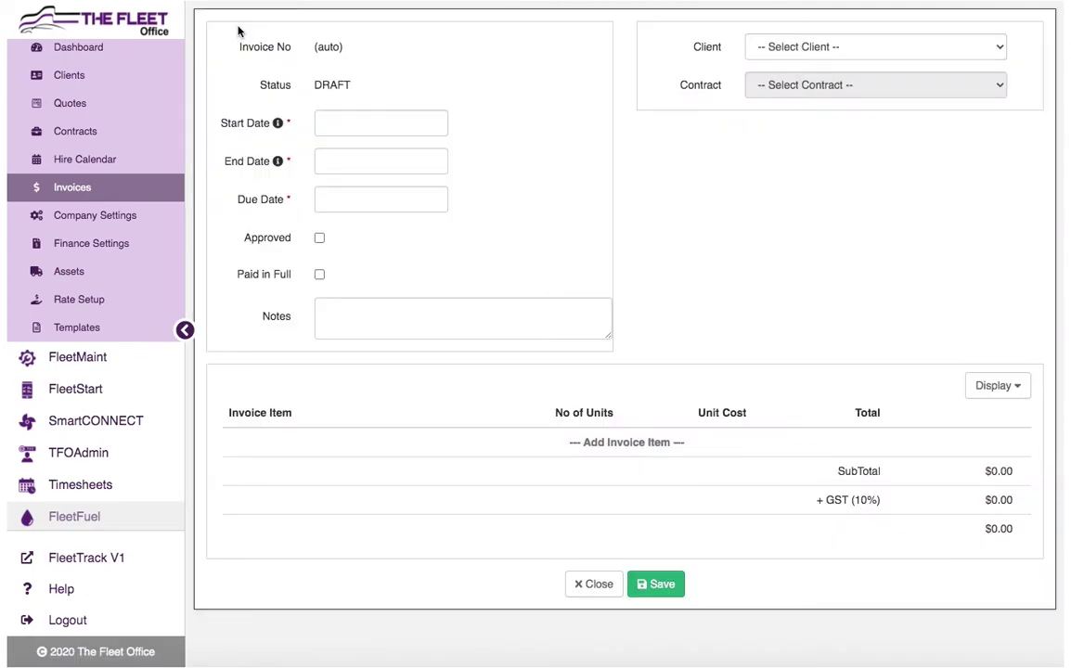
click(799, 39)
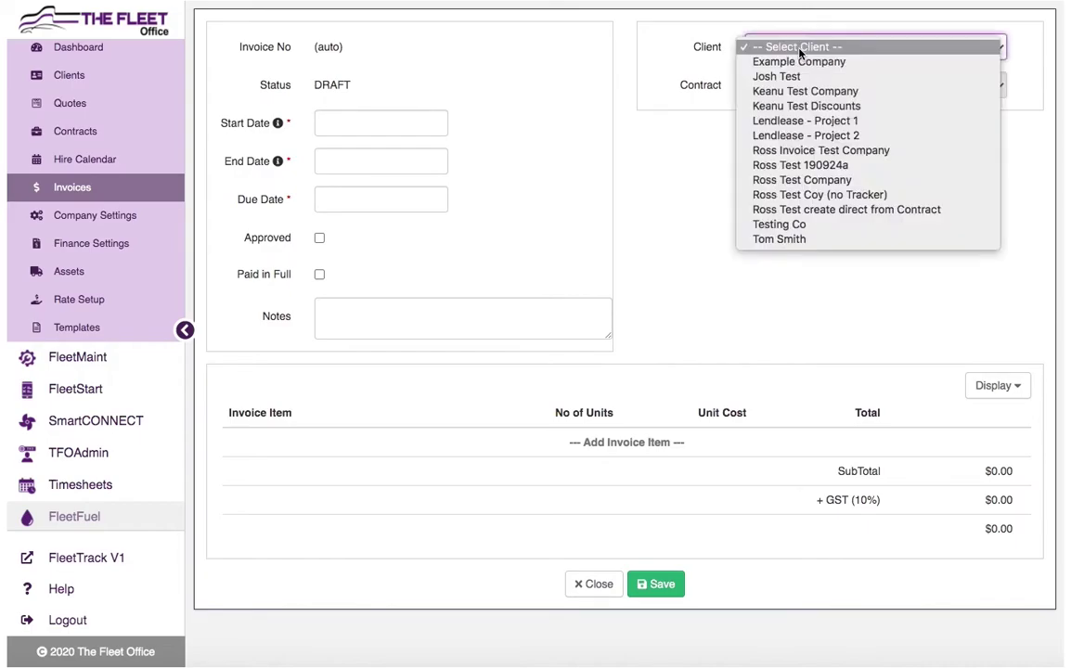
click(840, 227)
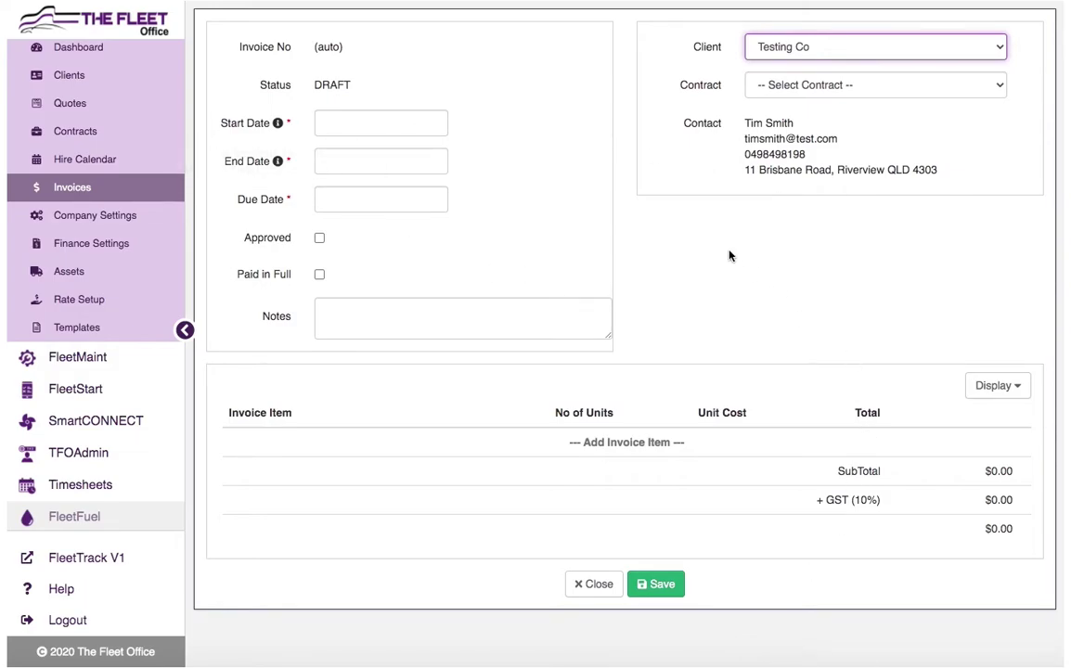
click(805, 90)
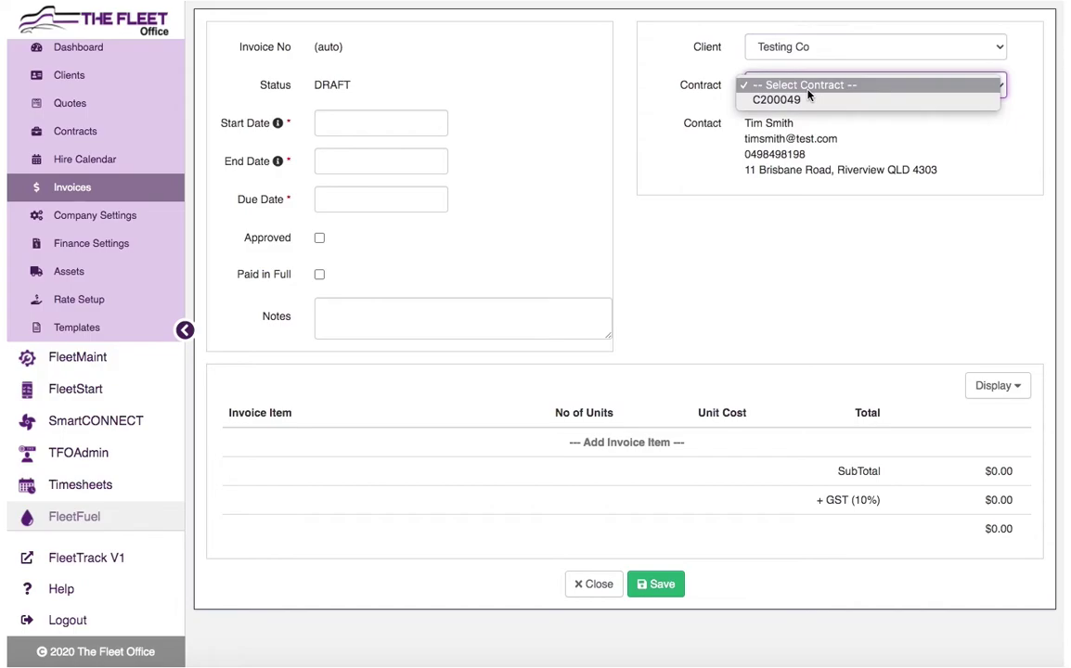
click(808, 102)
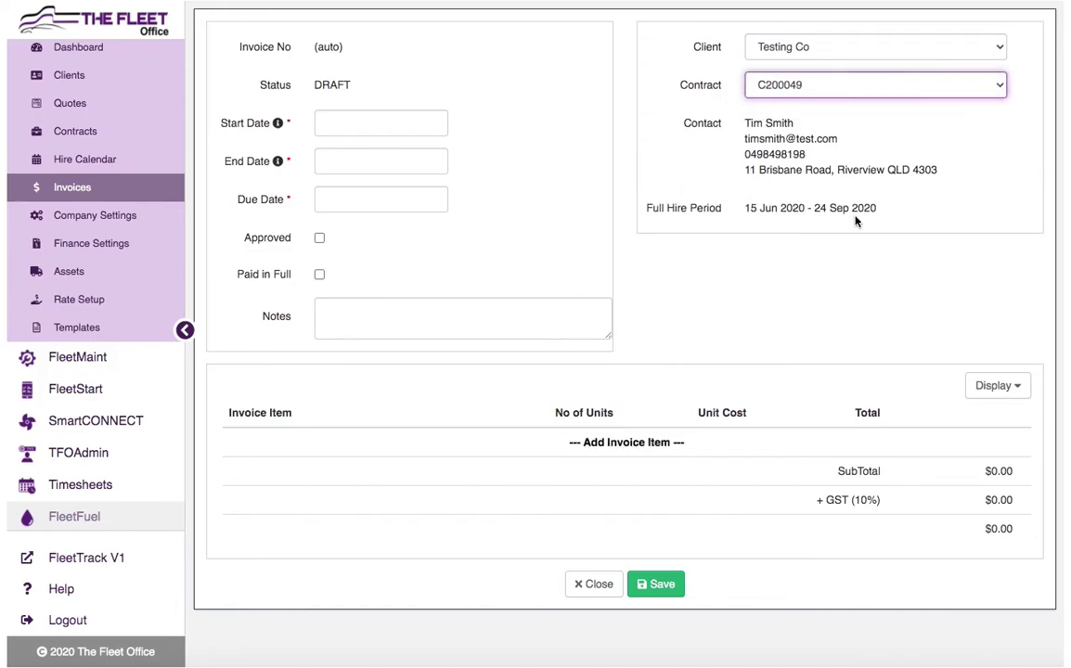
Set the invoice period to 15/06/2020 through 30/06/2020 with a due date of 01/07/2020
click(371, 125)
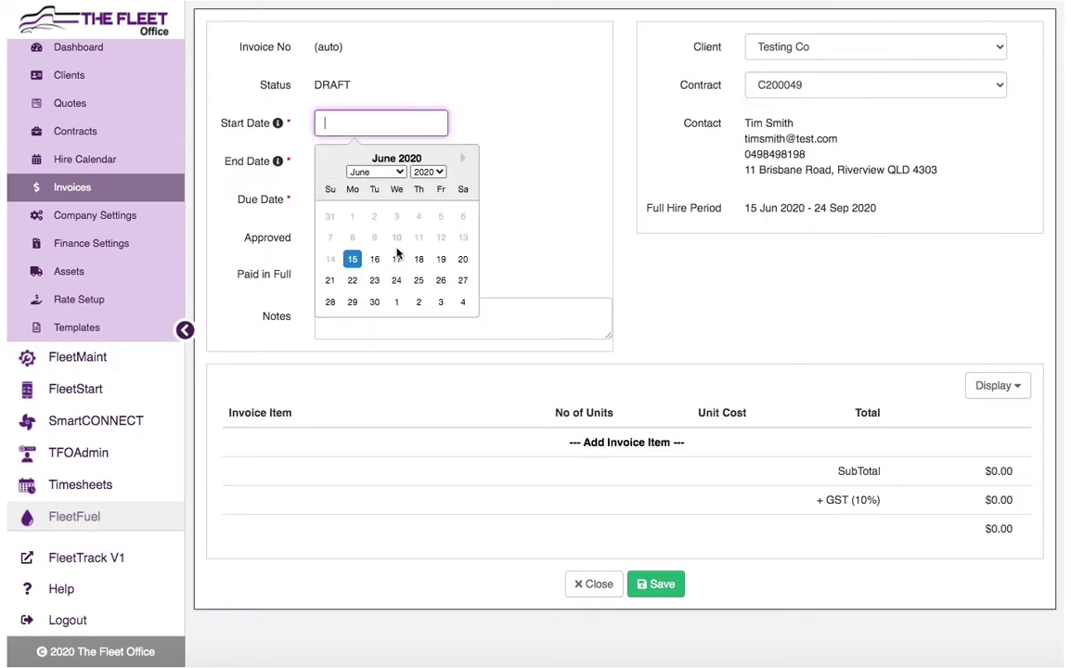
click(355, 264)
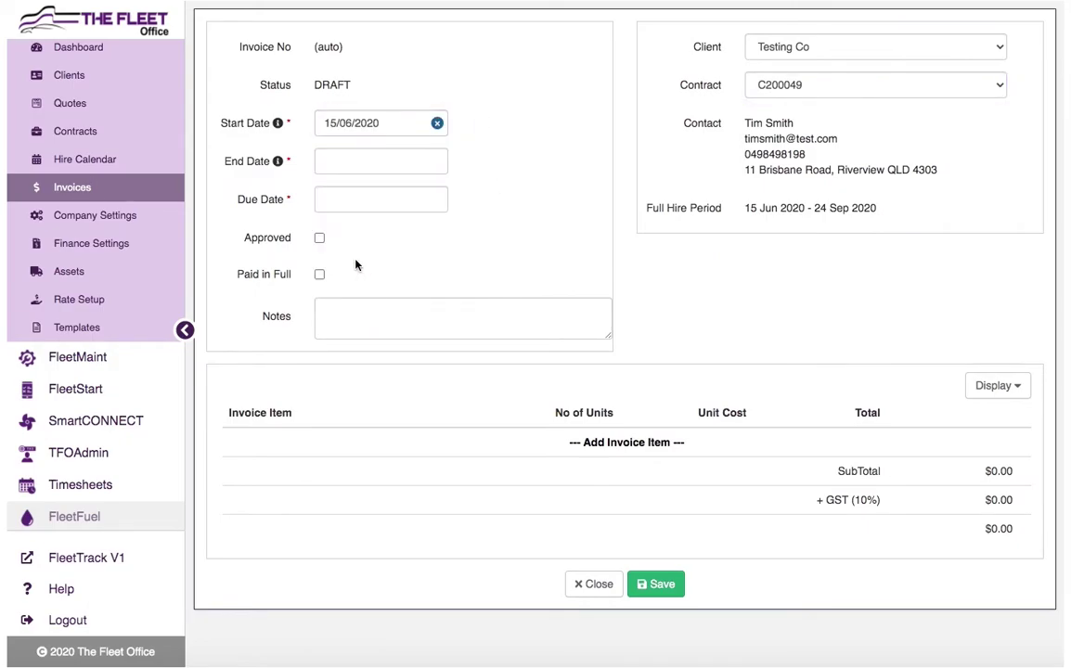
click(406, 161)
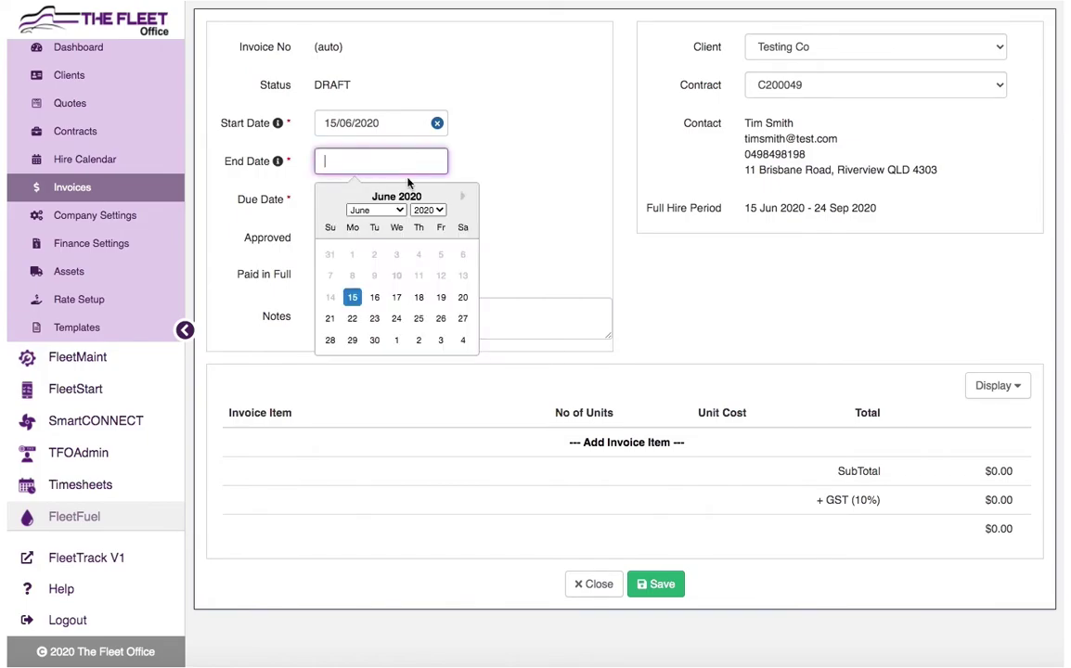
click(377, 337)
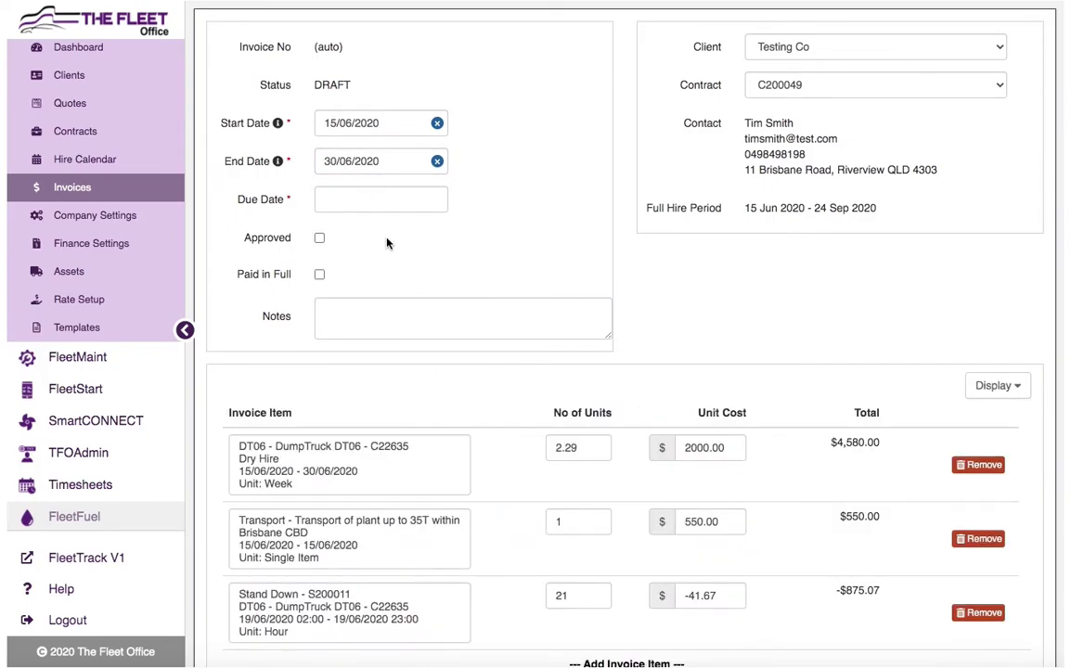
click(368, 195)
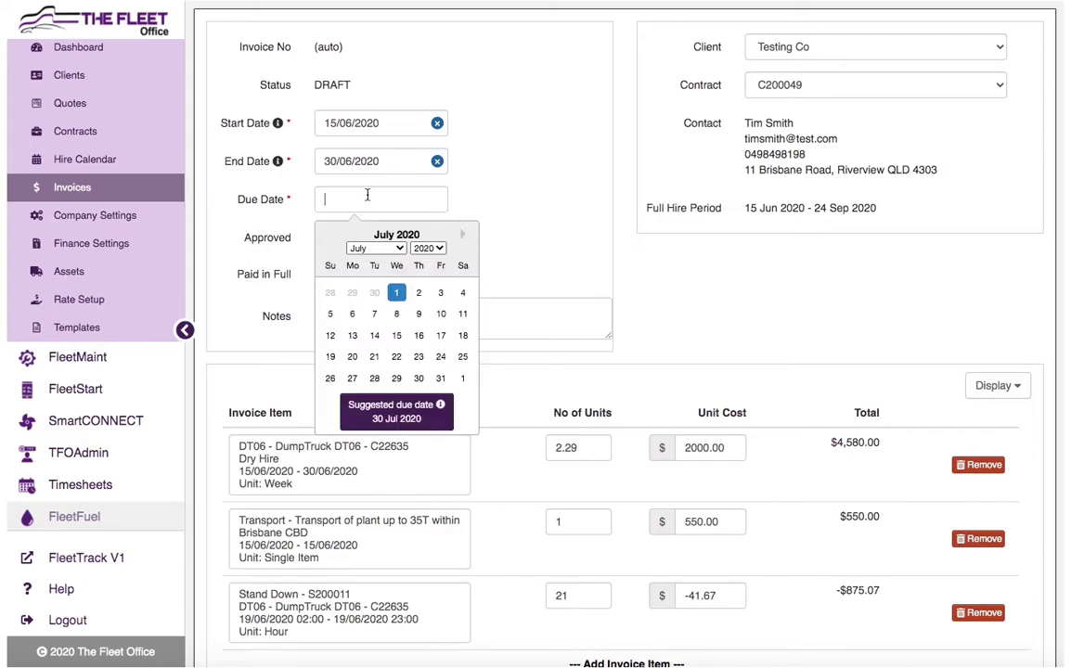
click(396, 294)
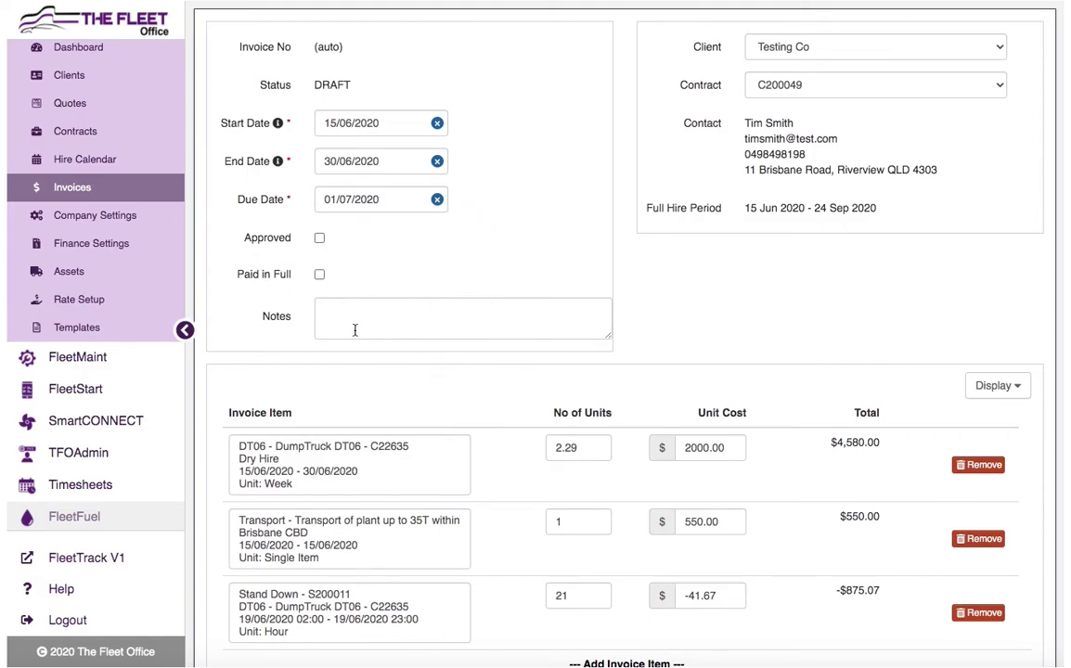
Mark the invoice as approved, check its hire, transport and stand down items, and save it
click(320, 239)
scroll(617, 156, down, 4)
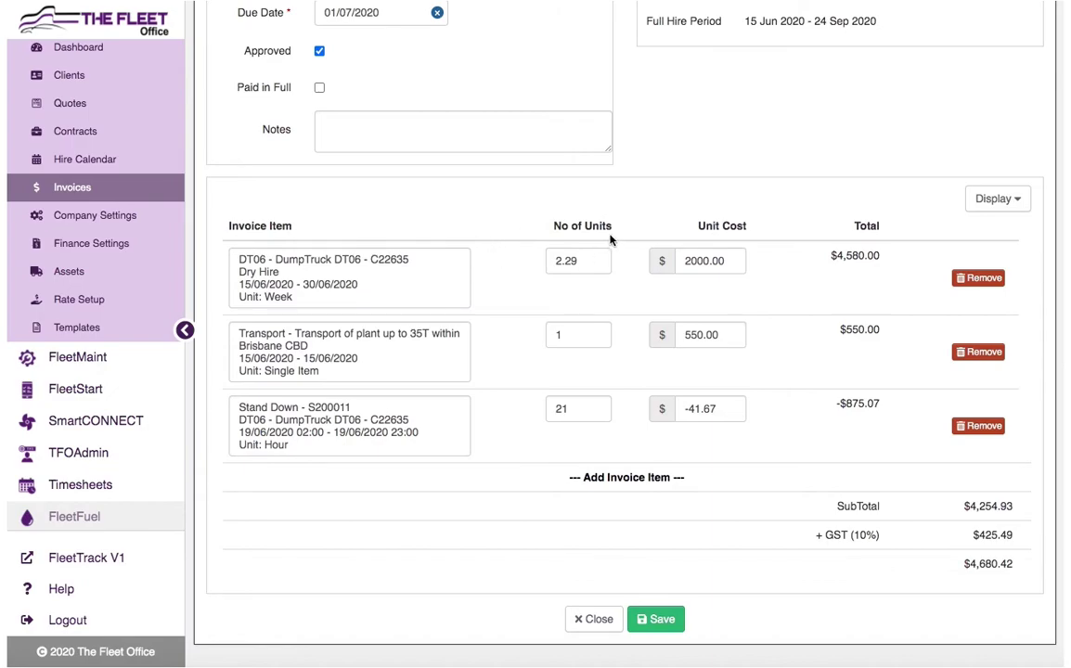
scroll(617, 247, up, 1)
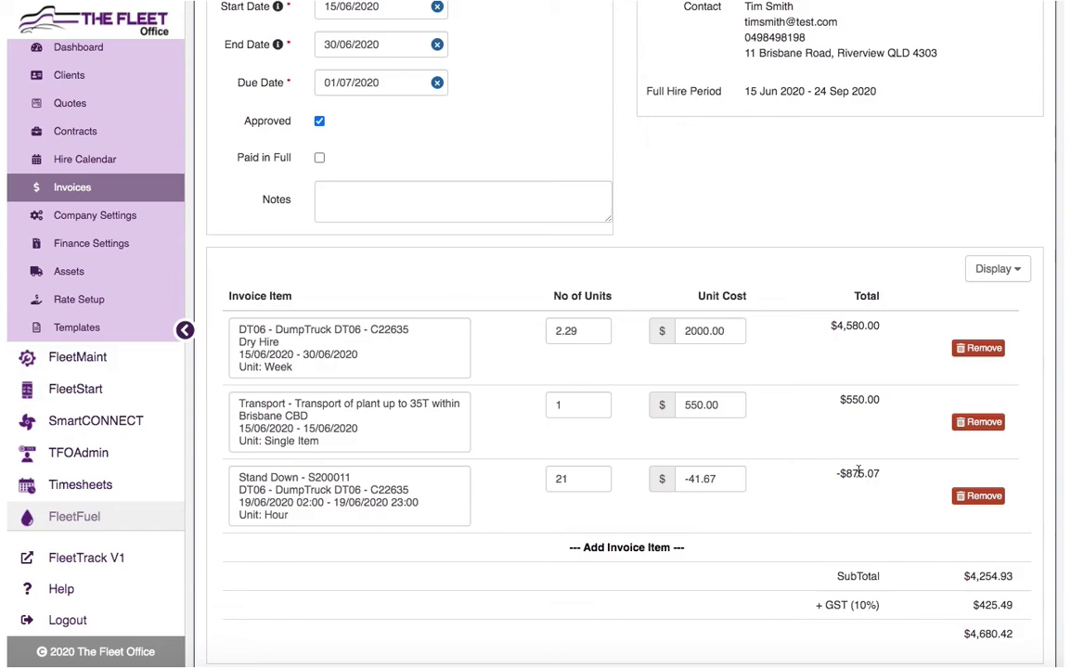
scroll(805, 436, down, 2)
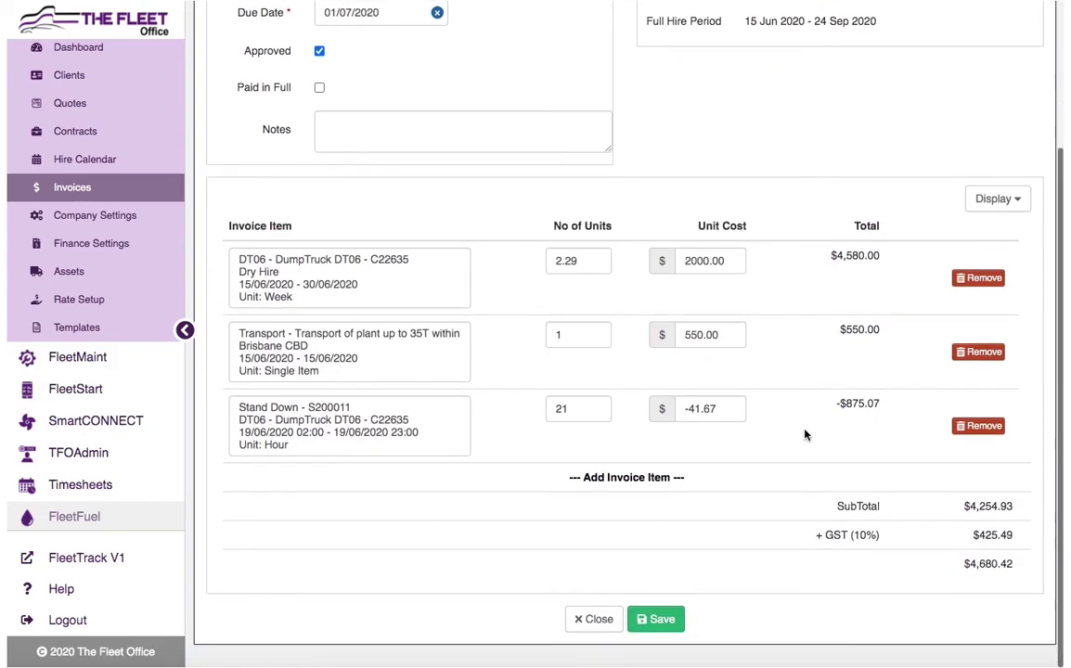
click(659, 622)
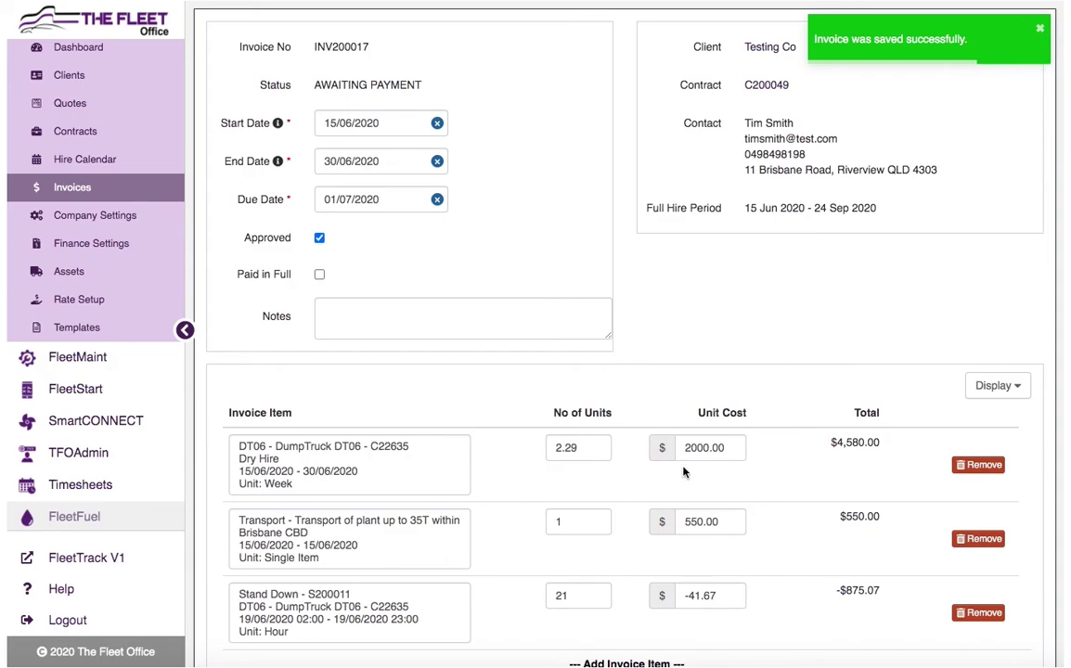
scroll(692, 579, down, 3)
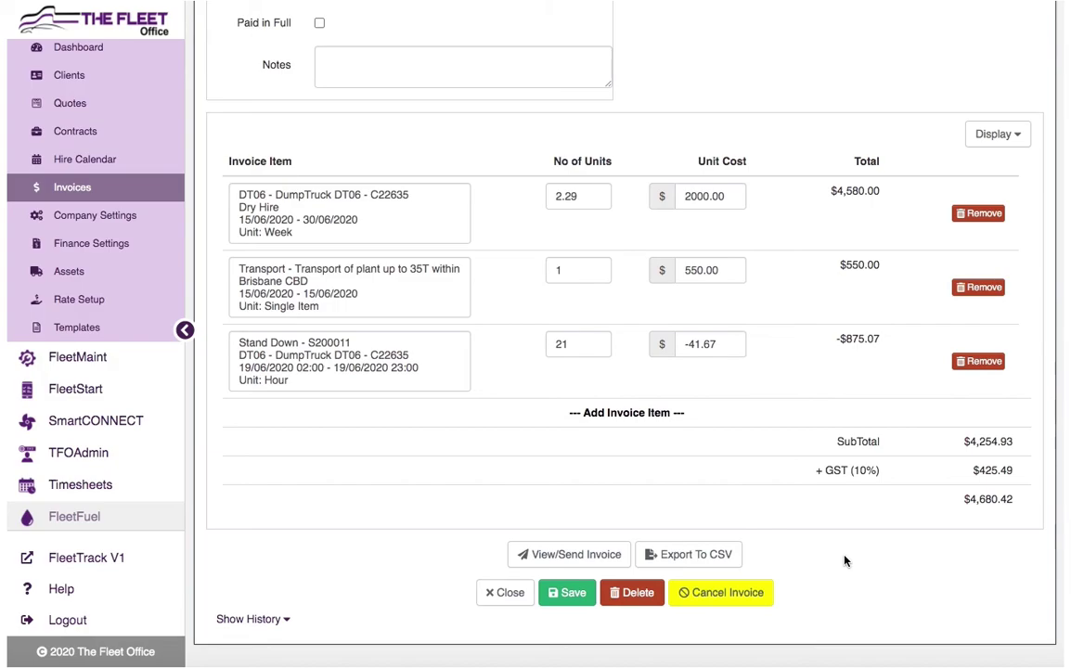
scroll(845, 561, up, 5)
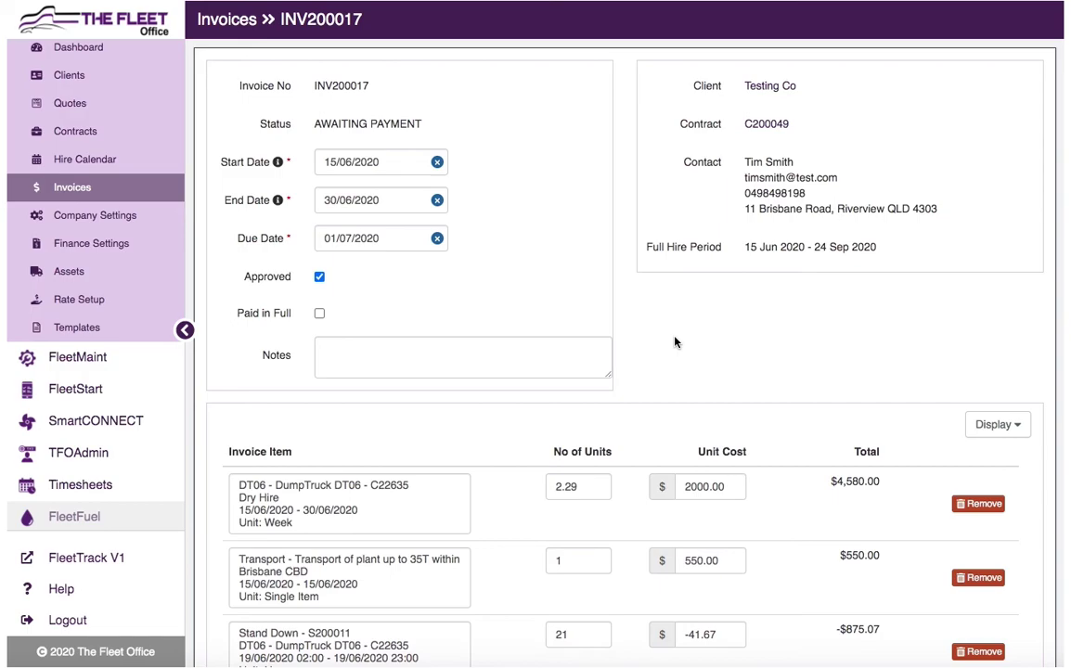
scroll(650, 344, down, 3)
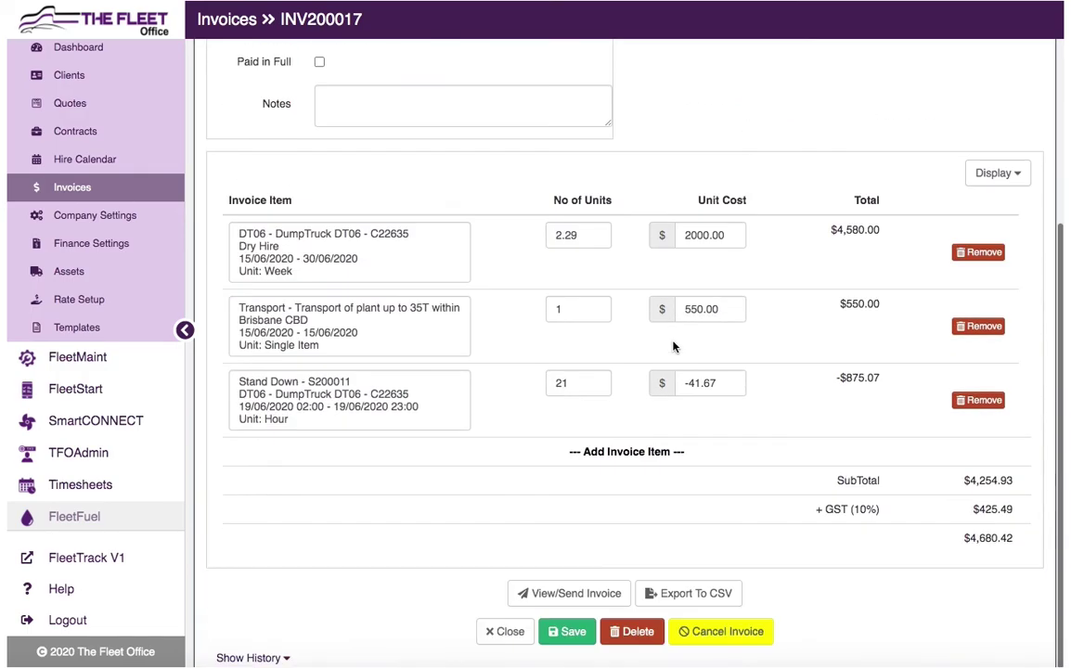